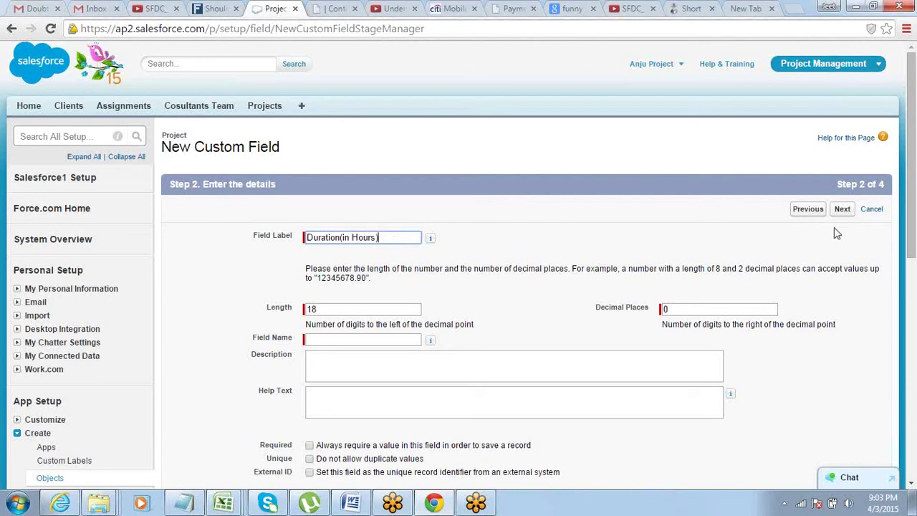
Finish creating the Duration(in Hours) number field, making it visible to all profiles and adding it to the Project Layout.
click(843, 211)
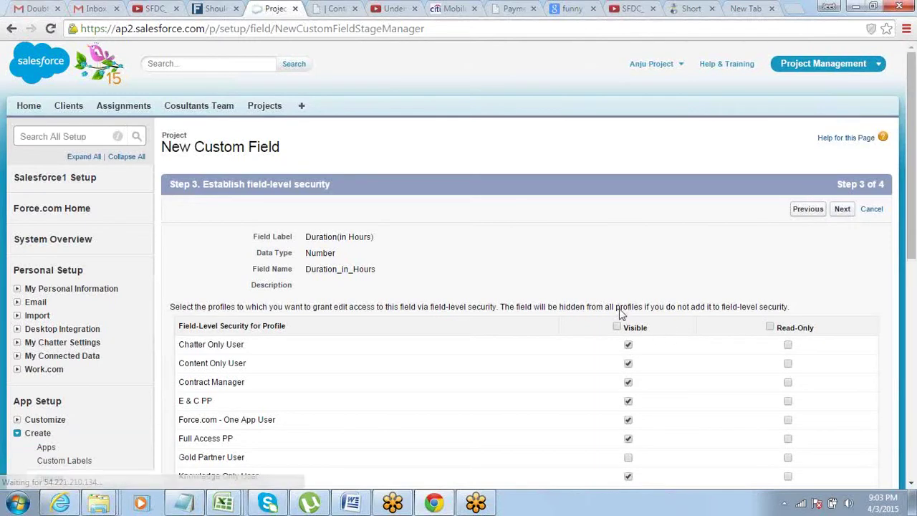
click(617, 327)
click(842, 210)
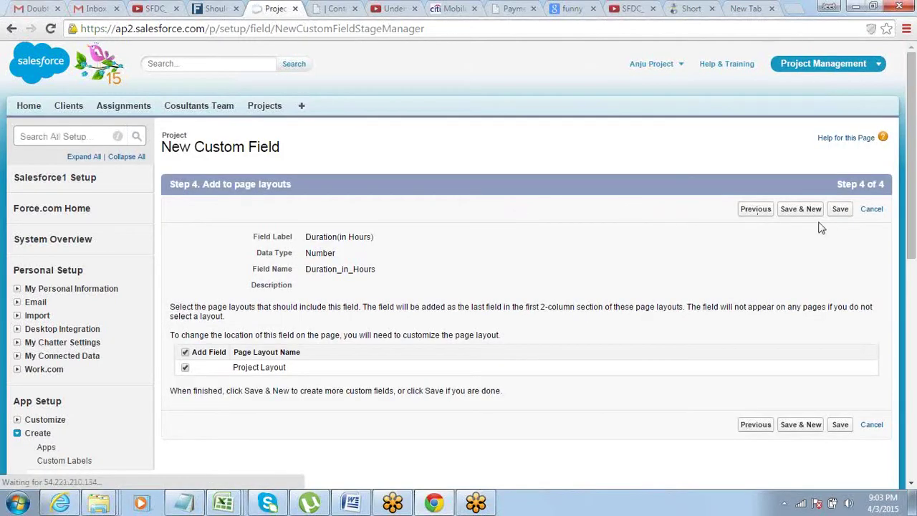
click(840, 209)
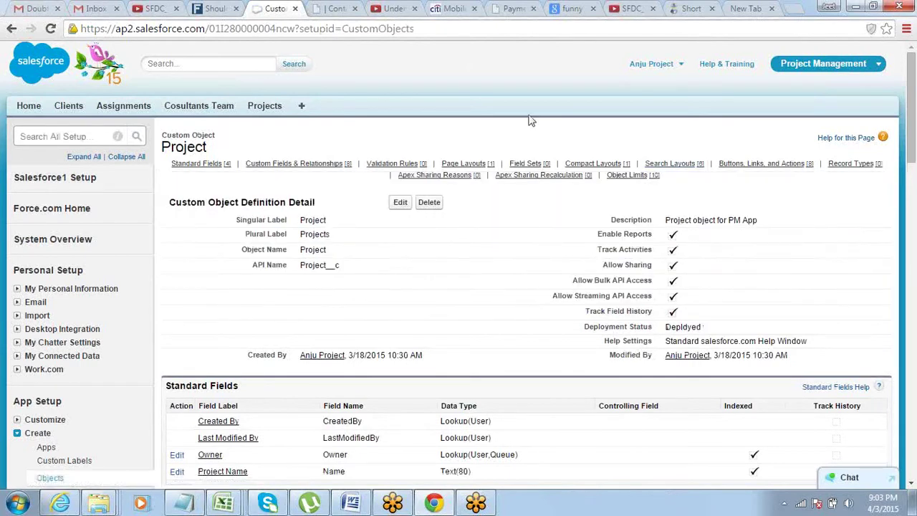
Open the Project B record from the recent projects.
click(263, 108)
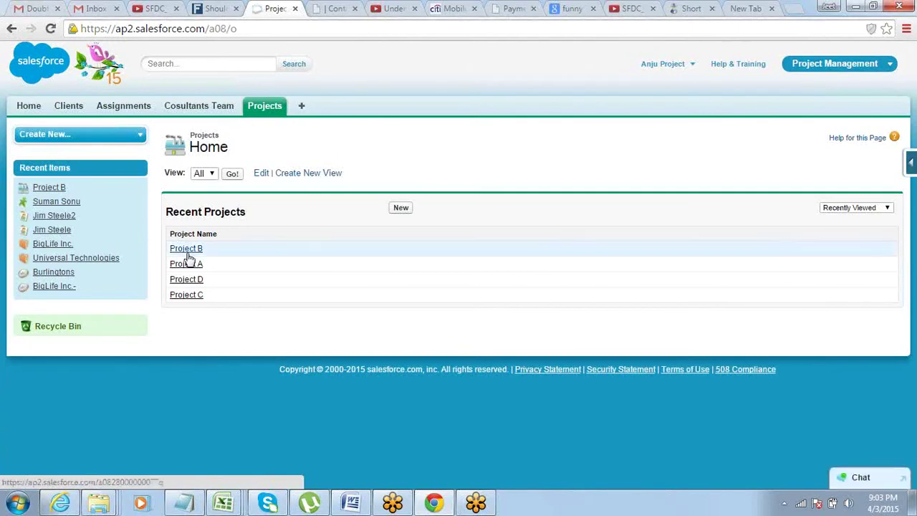
click(187, 249)
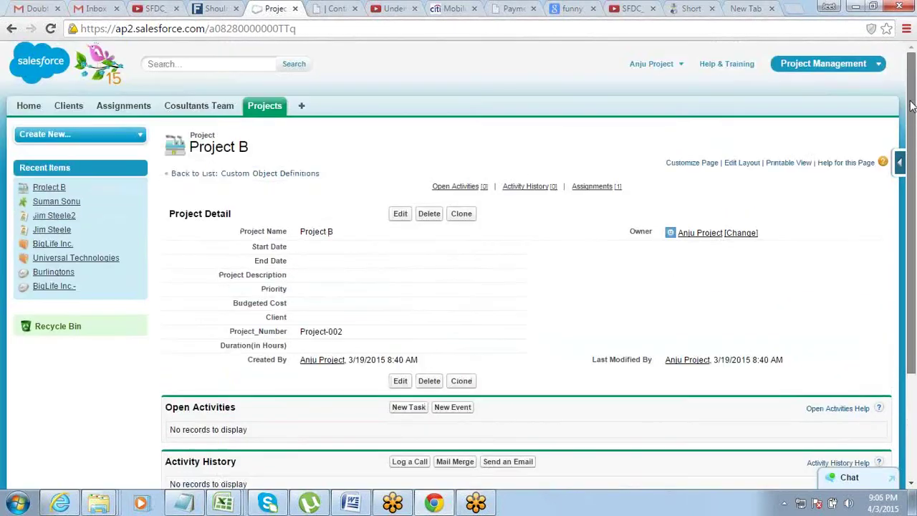
drag(910, 165, 908, 101)
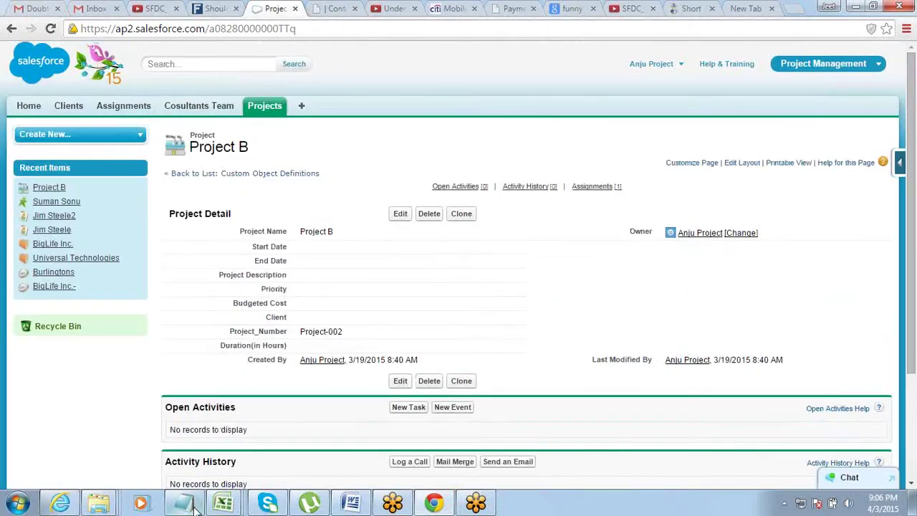
Examine the Budgeted Cost formula note in Notepad and the Budgeted Cost and Duration(in Hours) fields on the Project B record in Chrome.
mouse_move(193, 503)
click(204, 428)
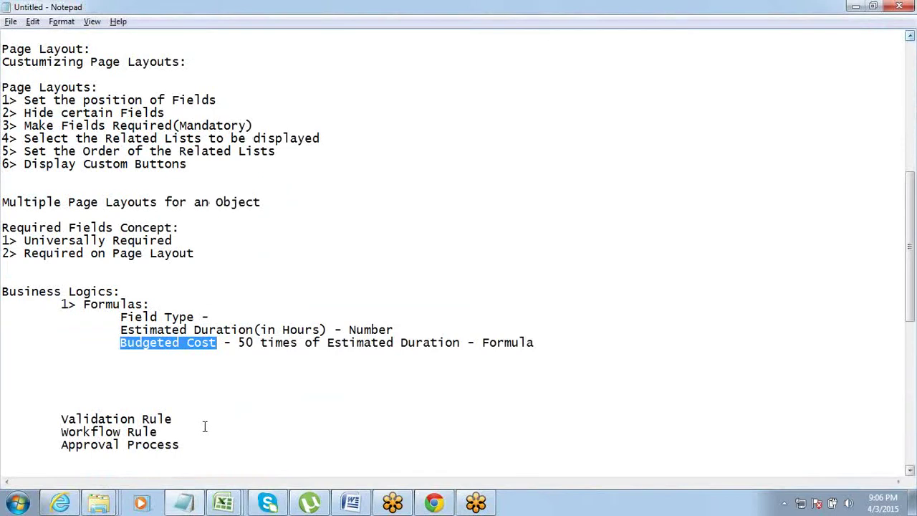
click(436, 503)
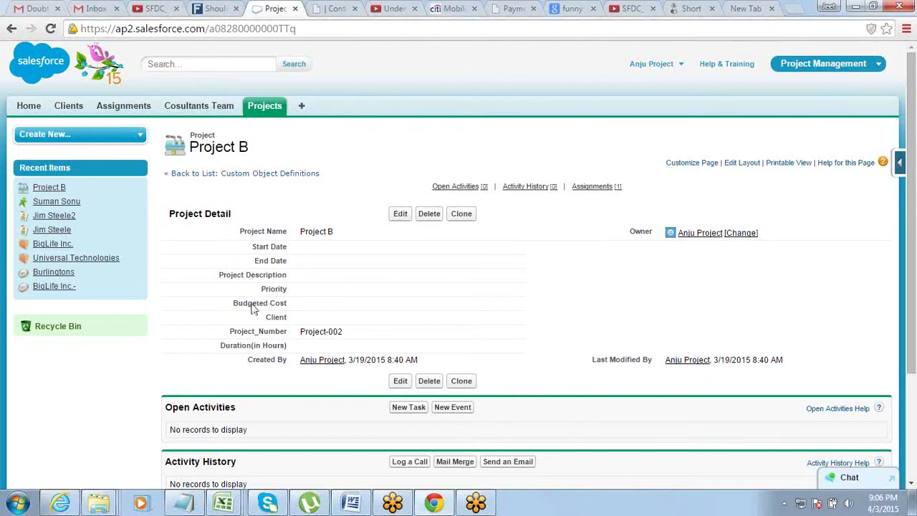
drag(221, 346, 290, 344)
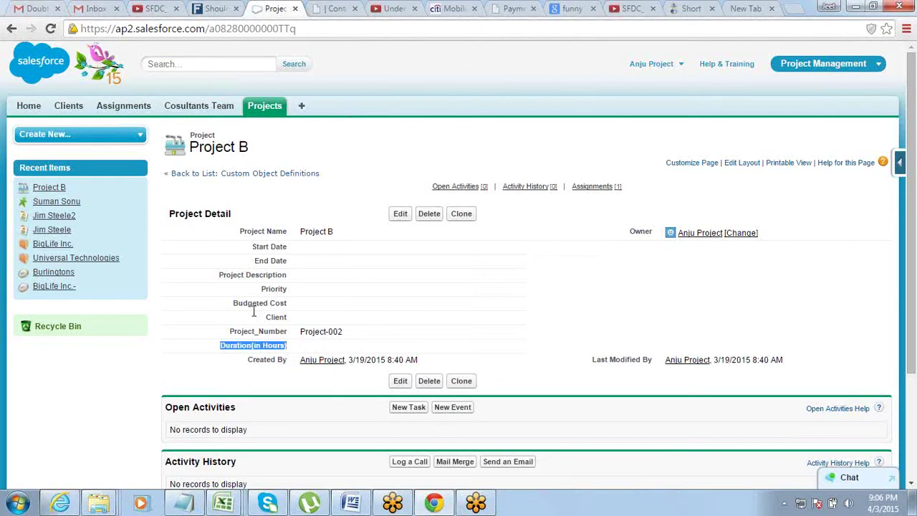
drag(233, 303, 288, 302)
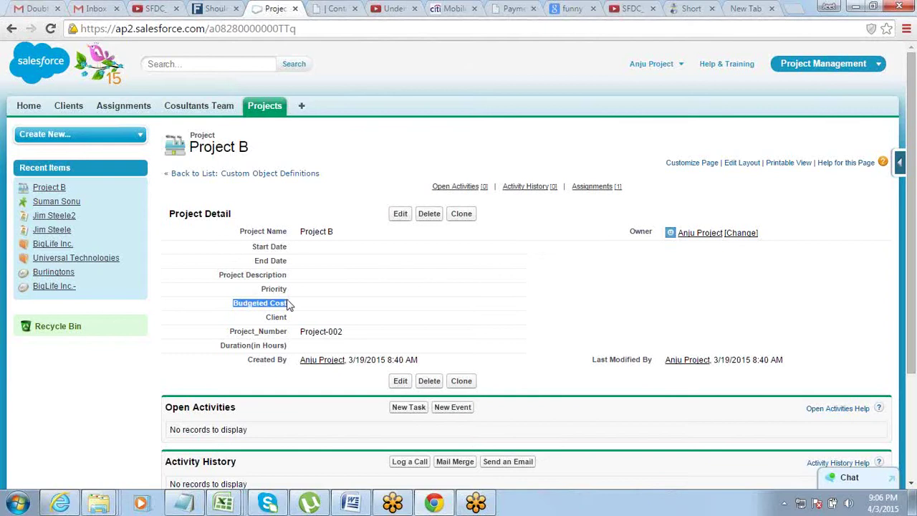
click(233, 305)
drag(234, 303, 291, 299)
click(232, 329)
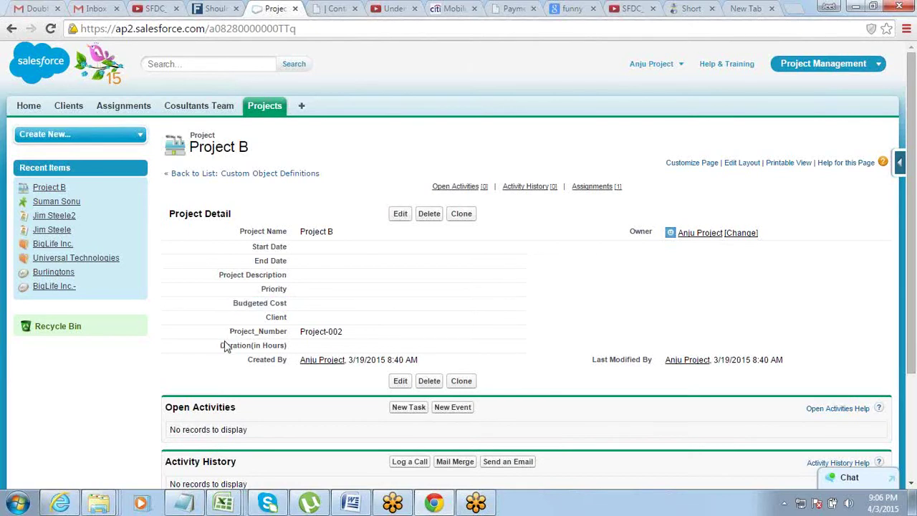
drag(222, 346, 290, 345)
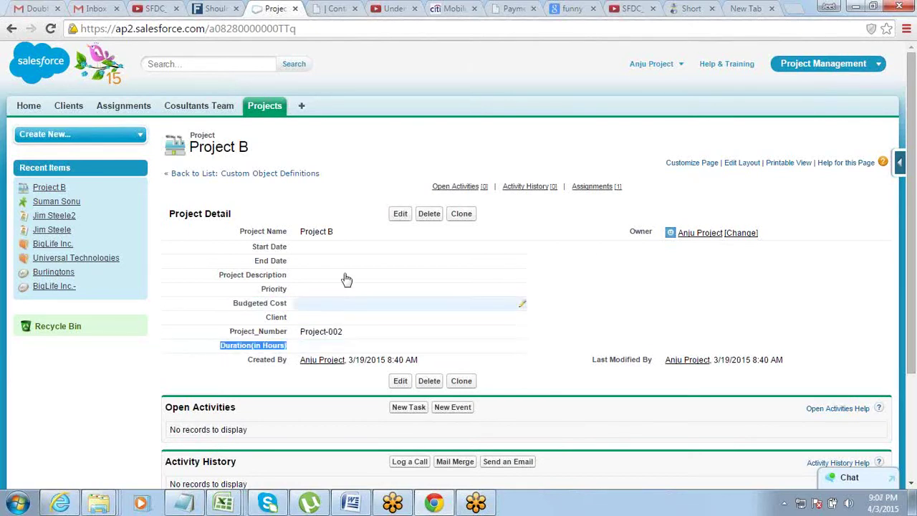
Set Project B's Duration(in Hours) to 200 and save the record.
click(396, 215)
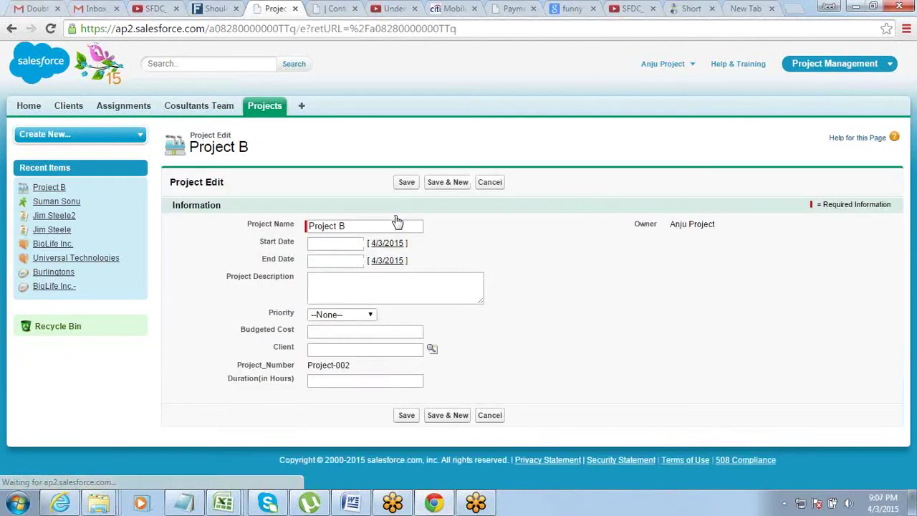
click(346, 379)
text(200)
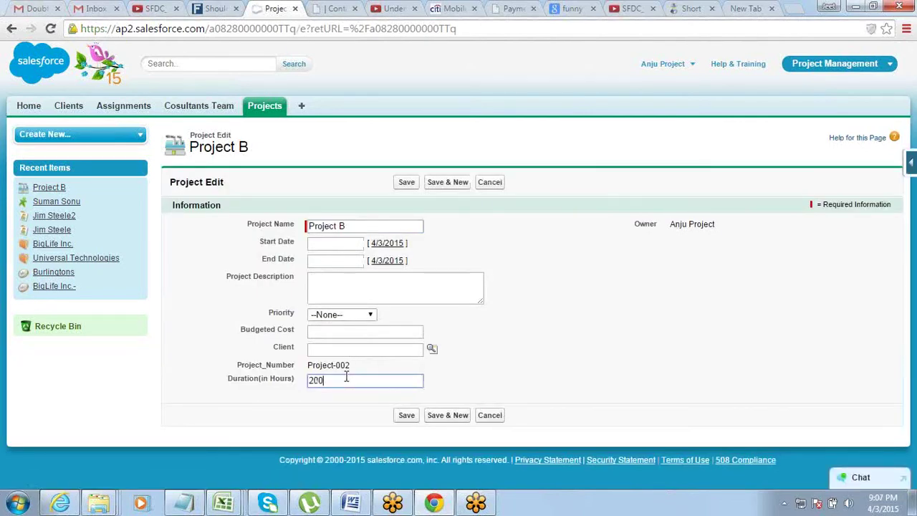
click(404, 185)
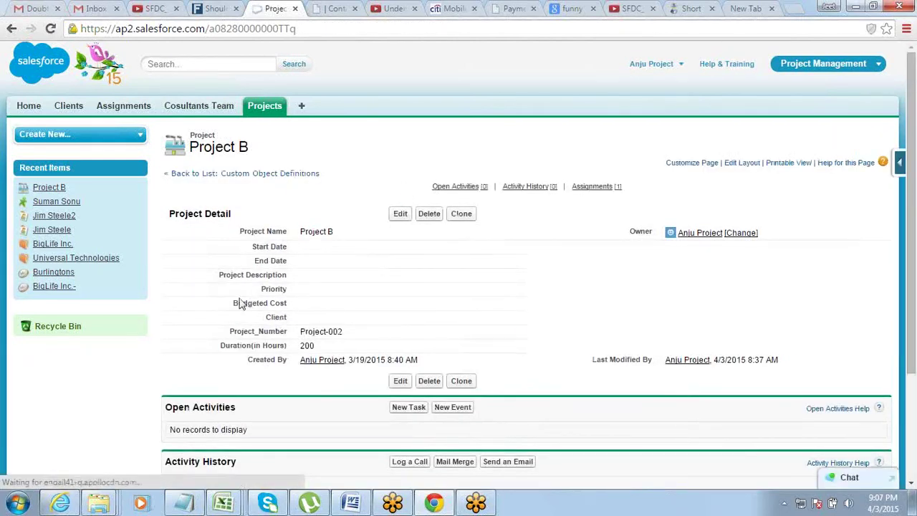
double_click(305, 348)
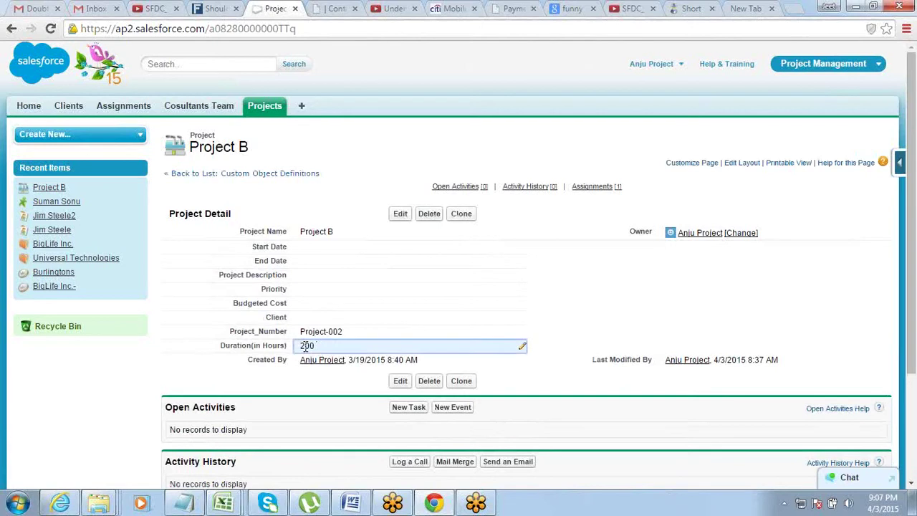
click(165, 380)
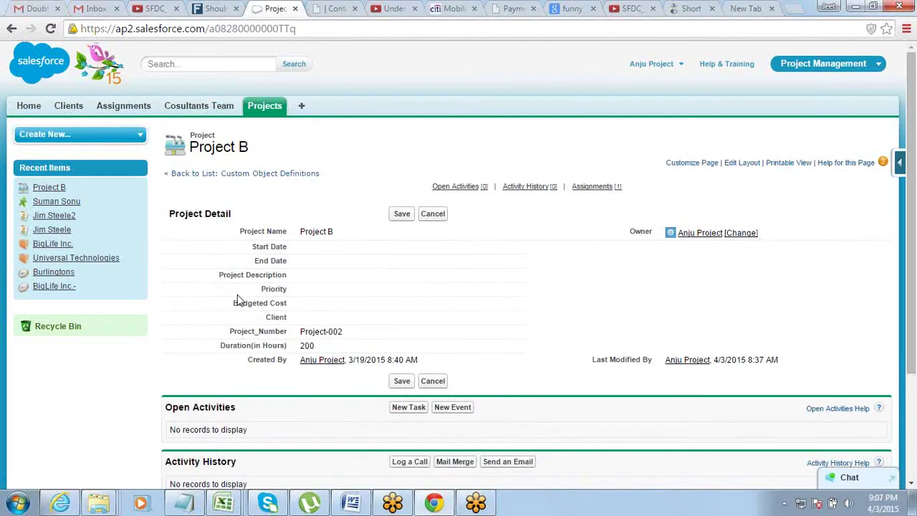
drag(236, 297, 294, 308)
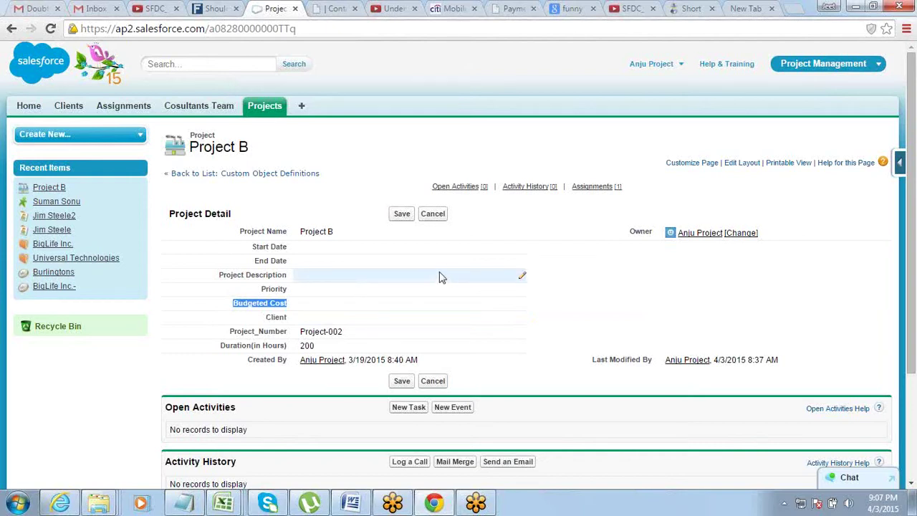
Open the Project custom object's definition in Setup at its custom fields and relationships.
click(681, 66)
click(645, 111)
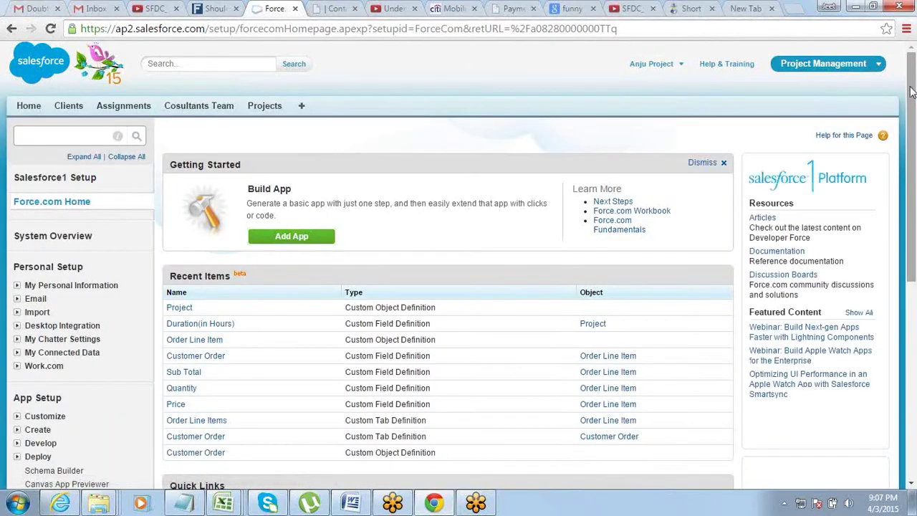
drag(912, 91, 912, 222)
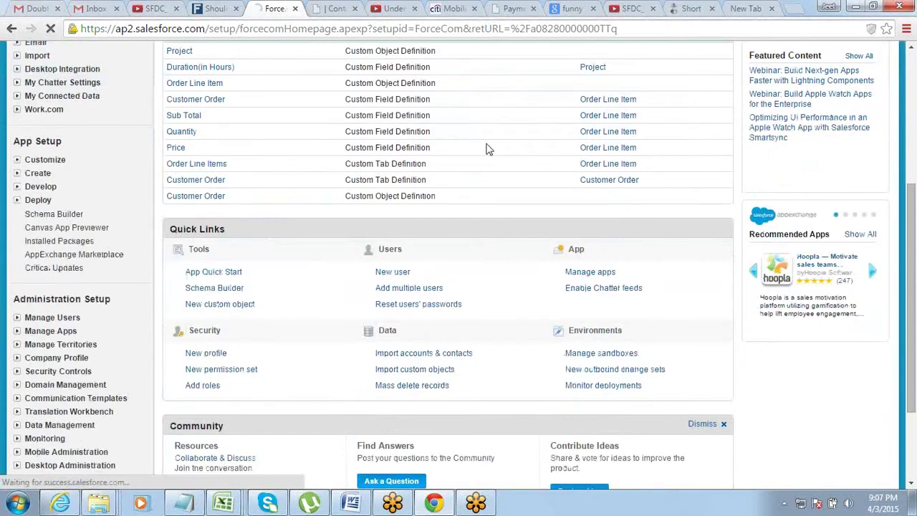
click(16, 174)
click(50, 214)
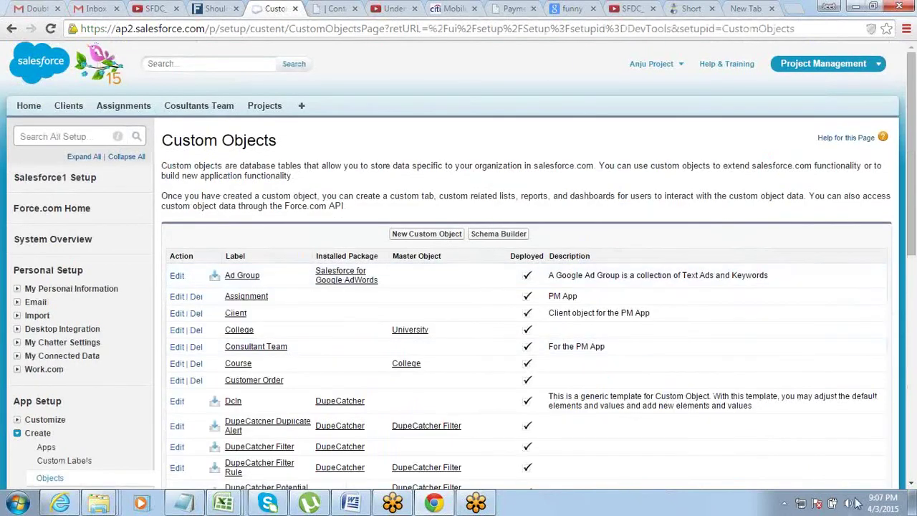
scroll(745, 369, down, 6)
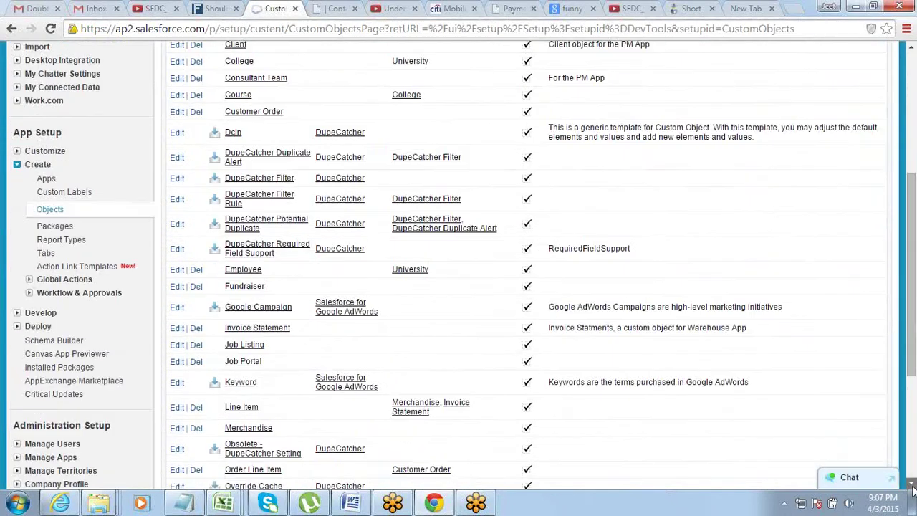
click(238, 370)
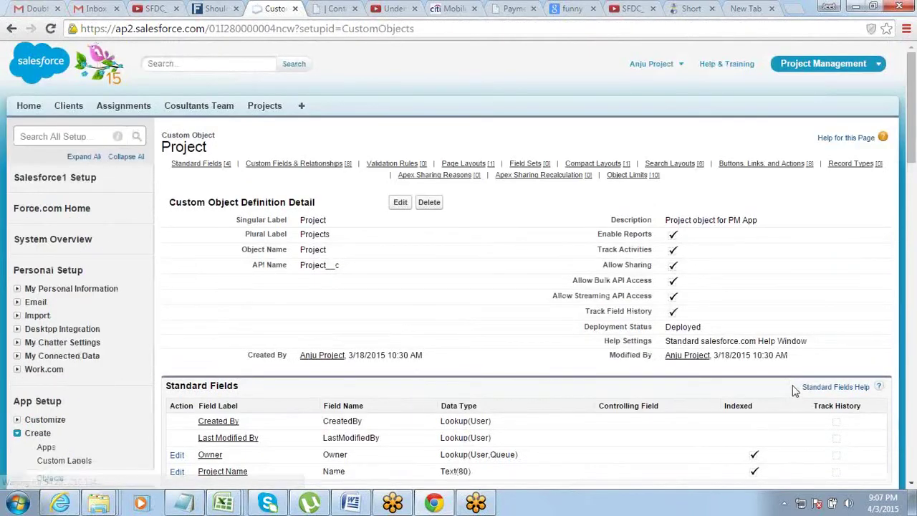
click(911, 484)
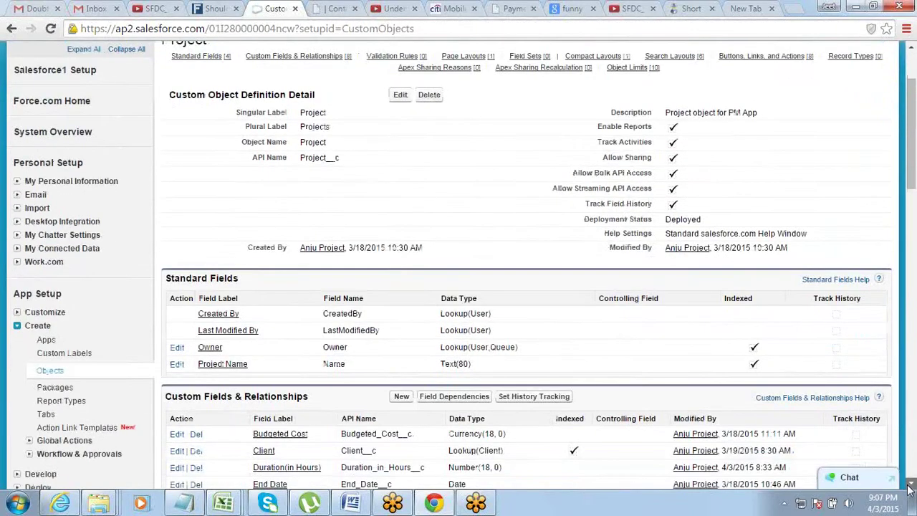
scroll(908, 487, down, 3)
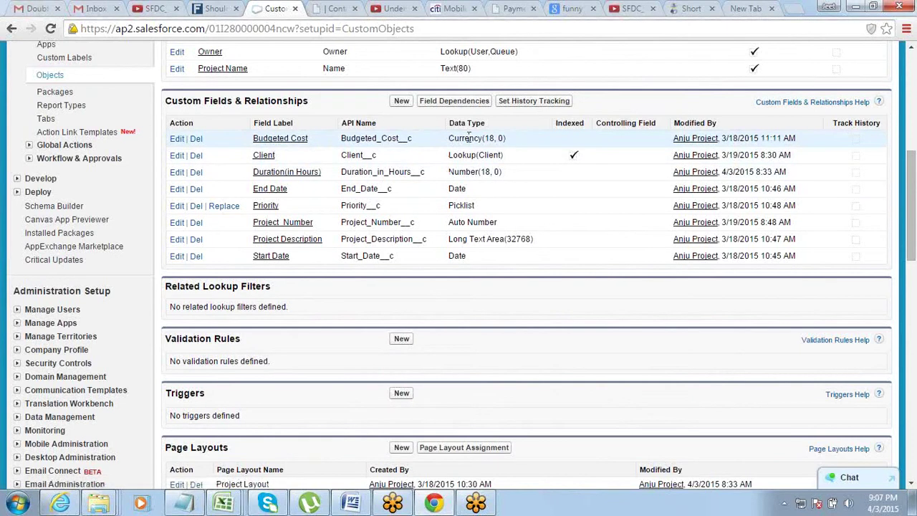
Check which data types the Project object's Budgeted Cost field can be changed to, and return to the custom fields list.
click(177, 139)
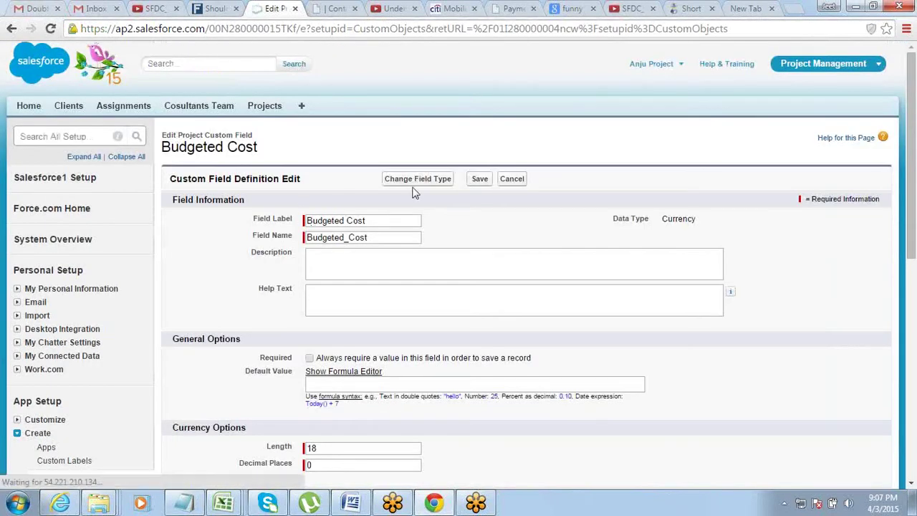
click(414, 181)
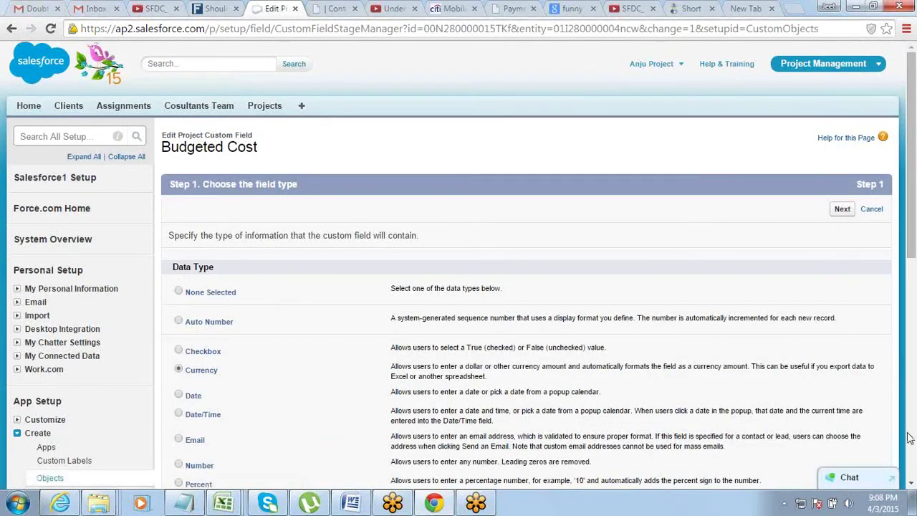
click(910, 484)
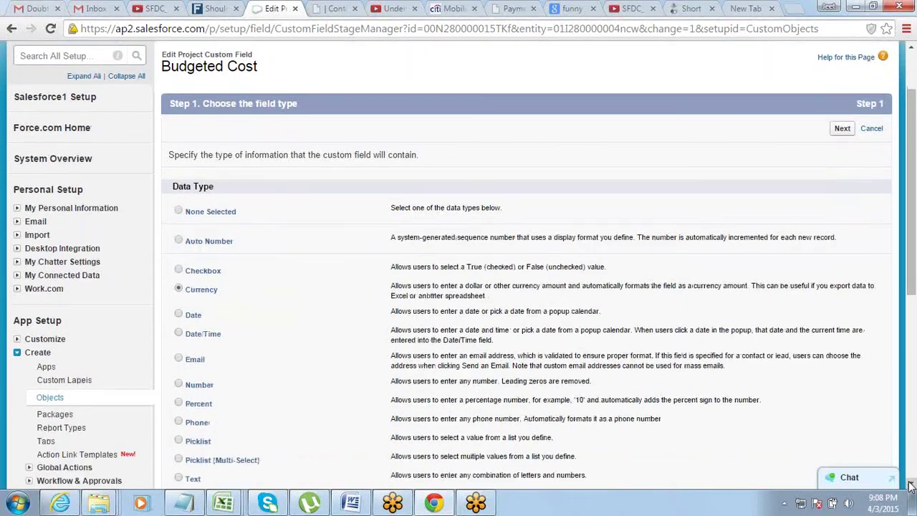
scroll(911, 484, down, 4)
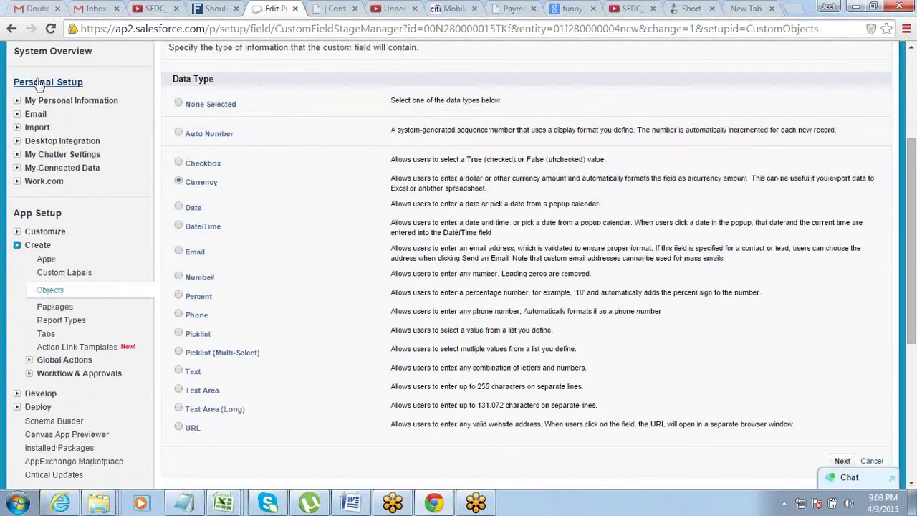
click(11, 29)
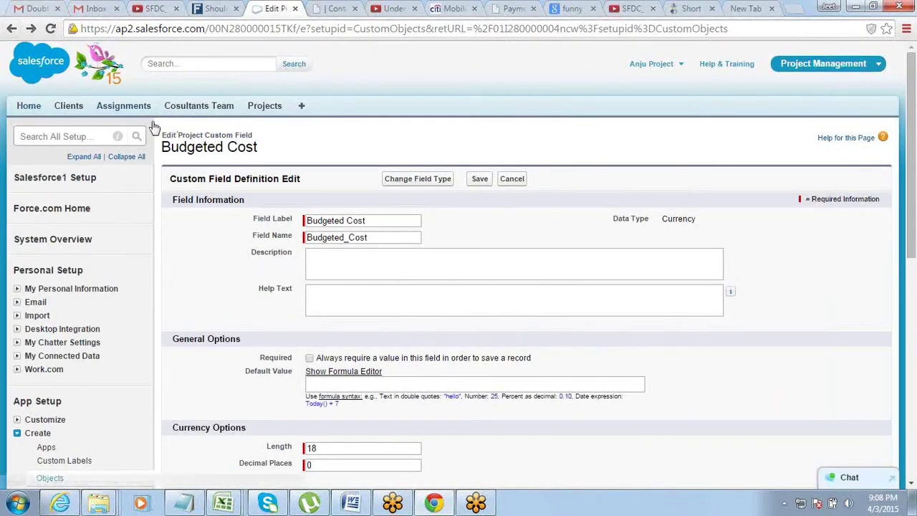
click(12, 28)
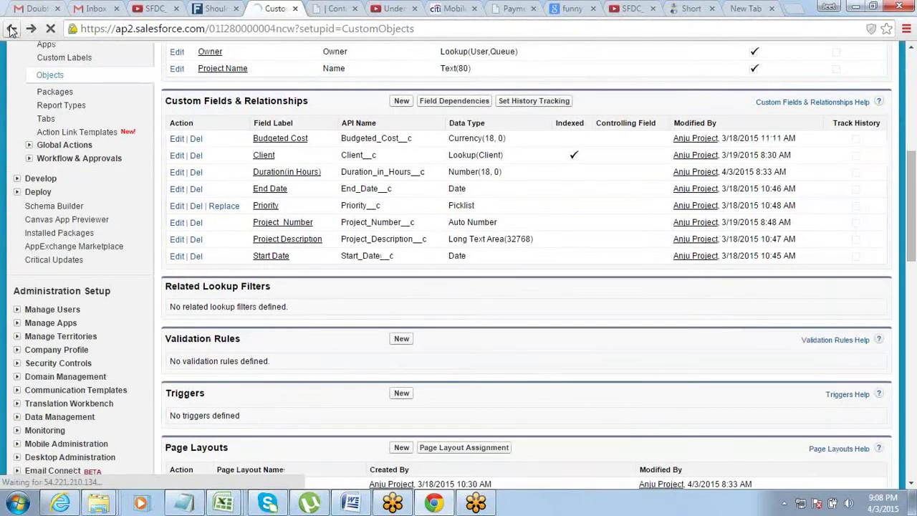
Delete the Budgeted Cost custom field from the Project object, confirming the deletion.
click(196, 141)
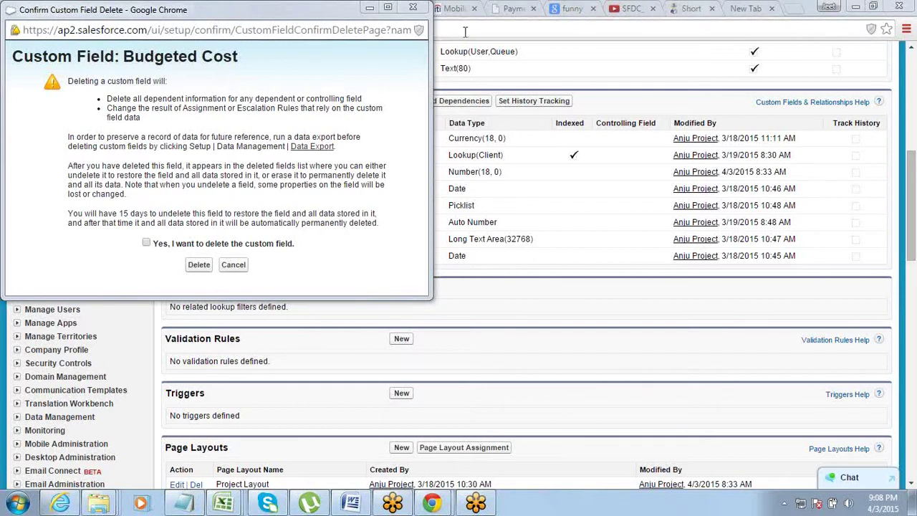
click(146, 244)
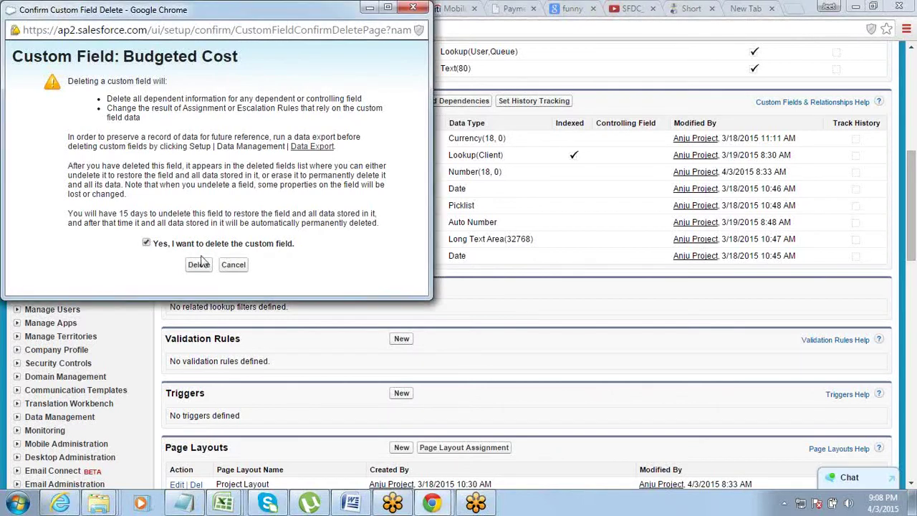
click(198, 264)
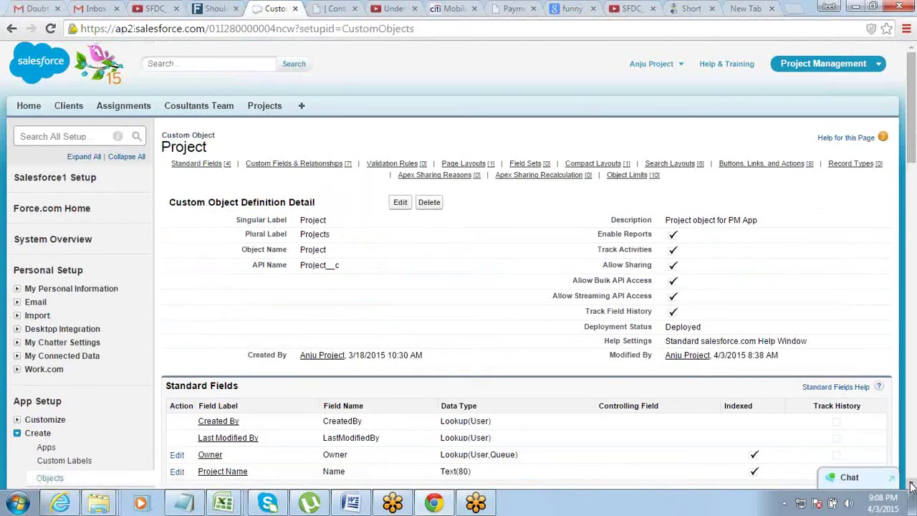
scroll(912, 486, down, 5)
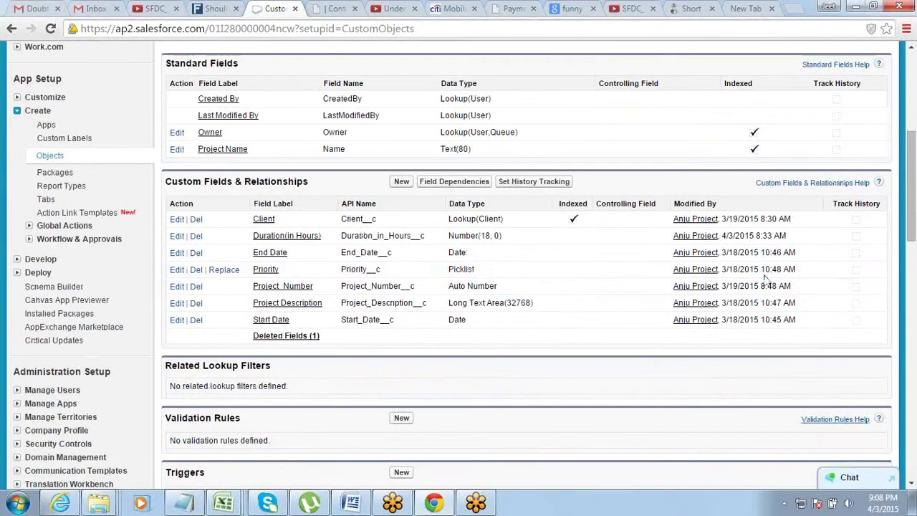
Permanently erase the Budgeted Cost field from the Project object's deleted fields, confirming the permanent deletion.
click(285, 336)
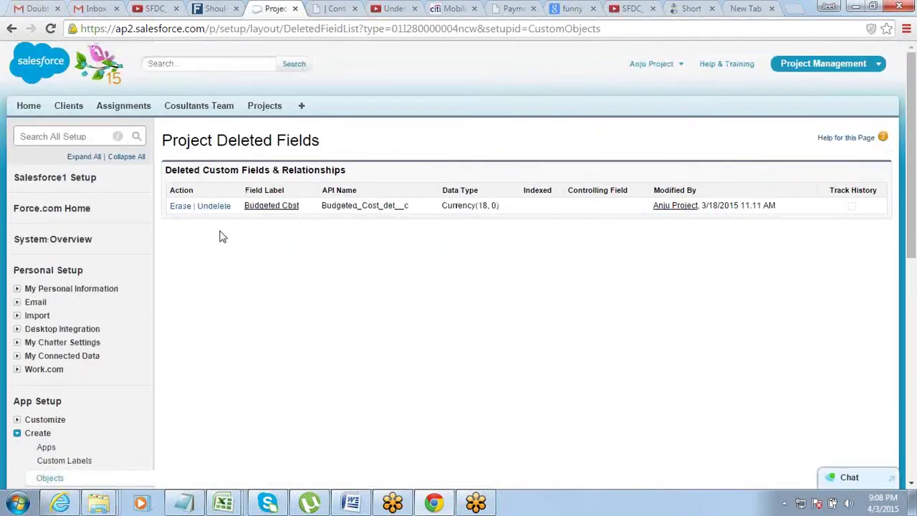
click(172, 209)
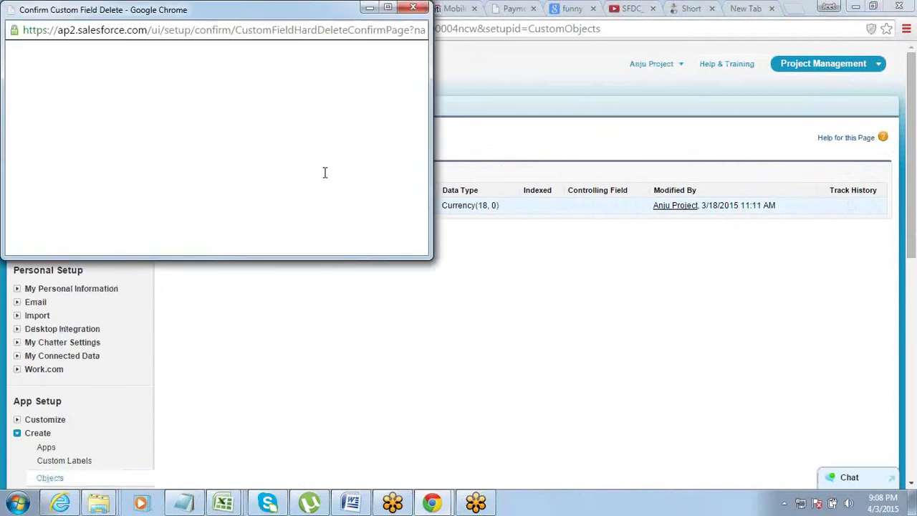
click(121, 204)
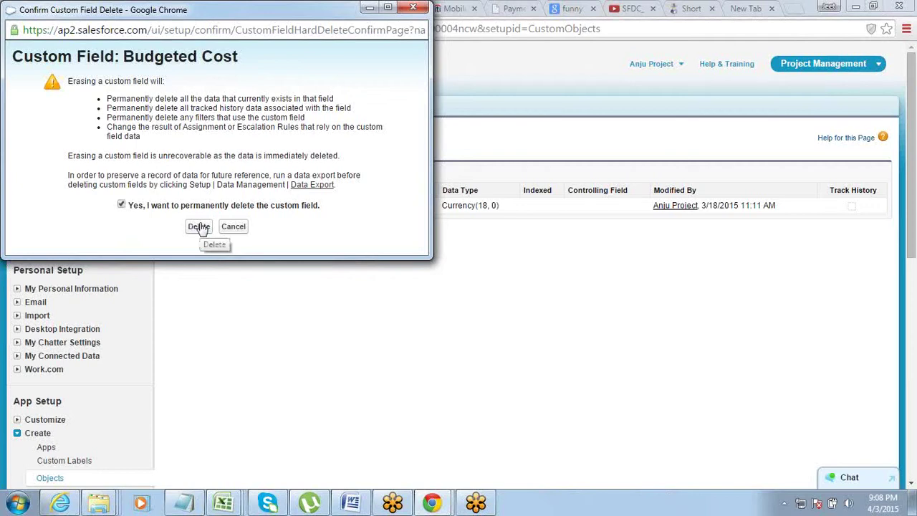
click(199, 226)
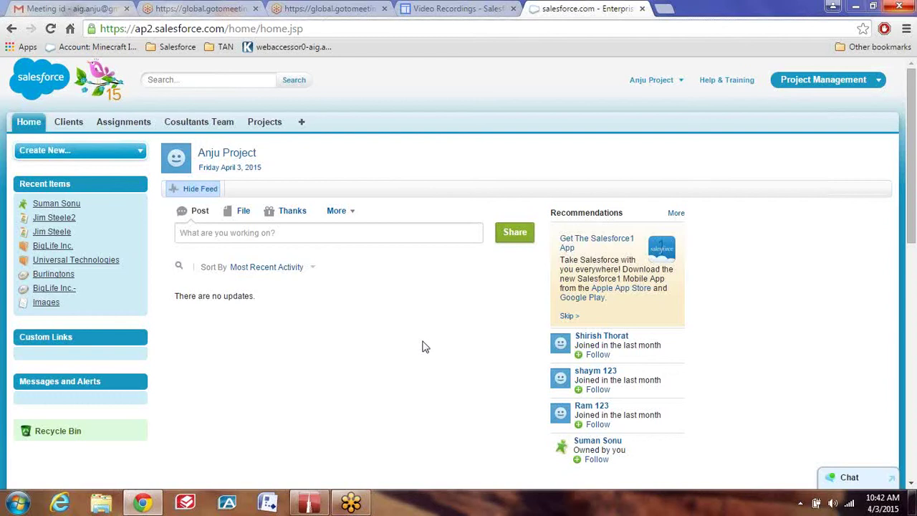
key(F5)
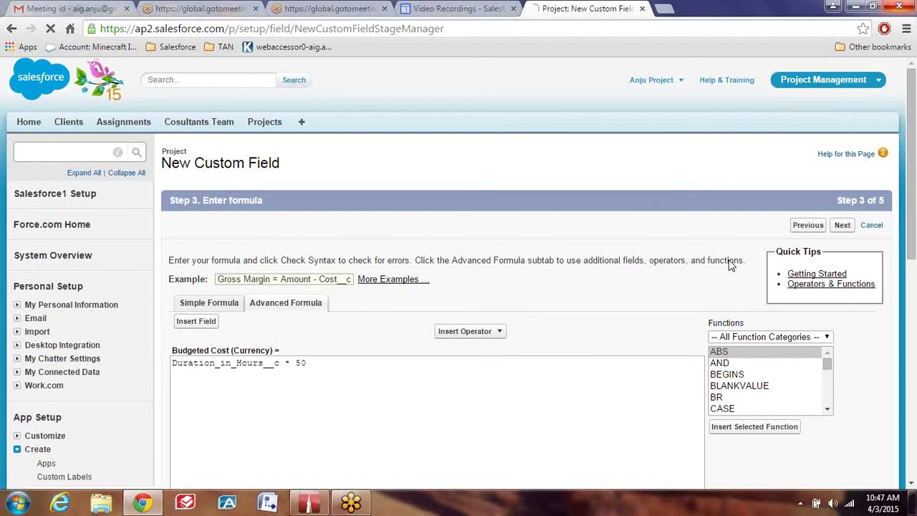
scroll(729, 265, down, 5)
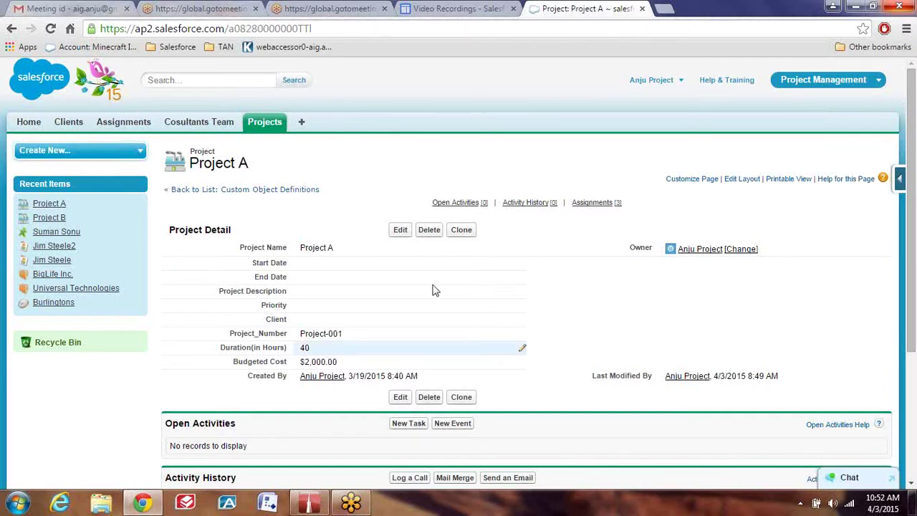
Open the Project object's Budgeted Cost custom field for editing in Setup, at its advanced formula.
click(684, 84)
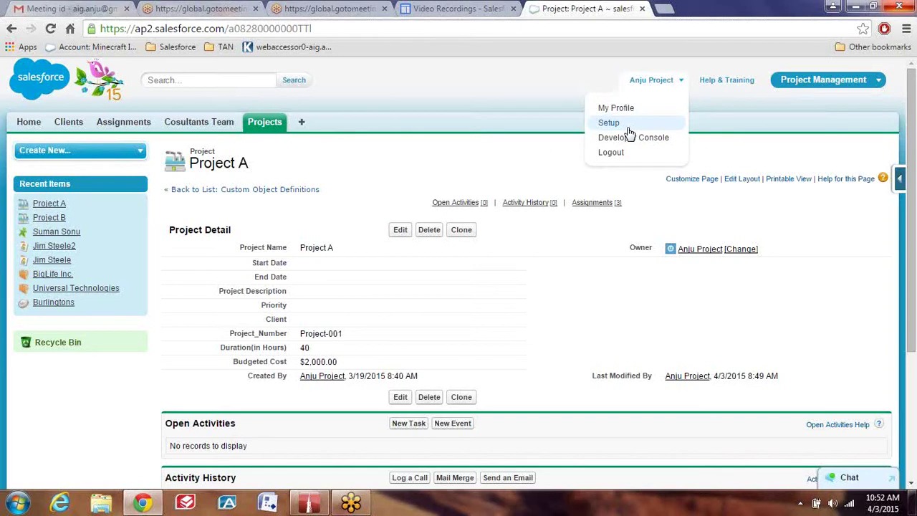
click(610, 123)
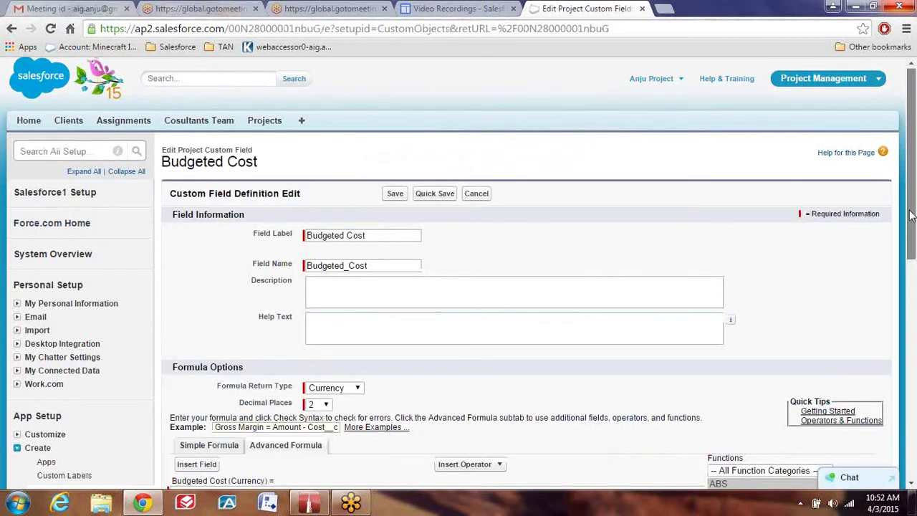
scroll(472, 366, down, 2)
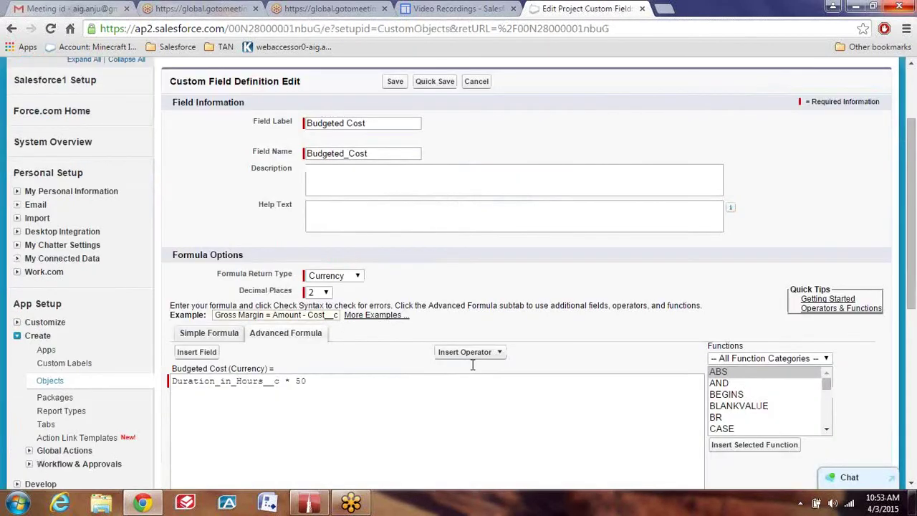
click(404, 384)
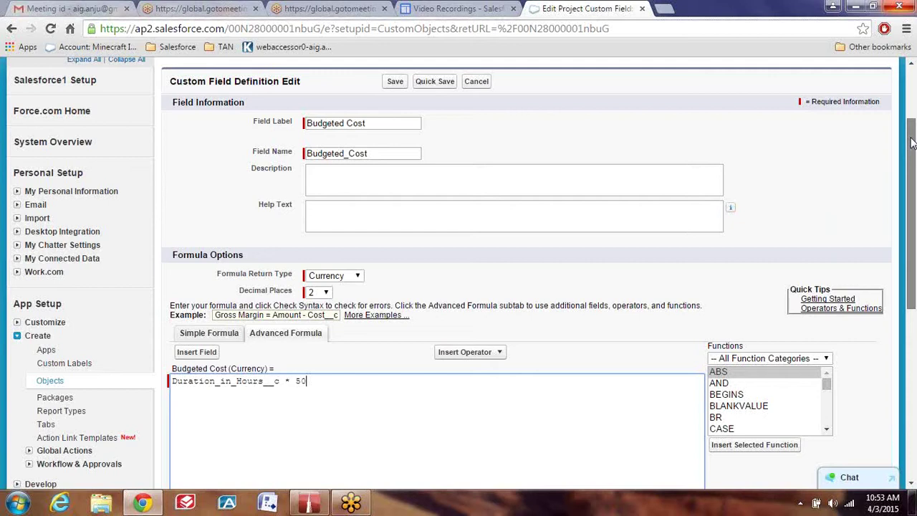
drag(913, 143, 912, 143)
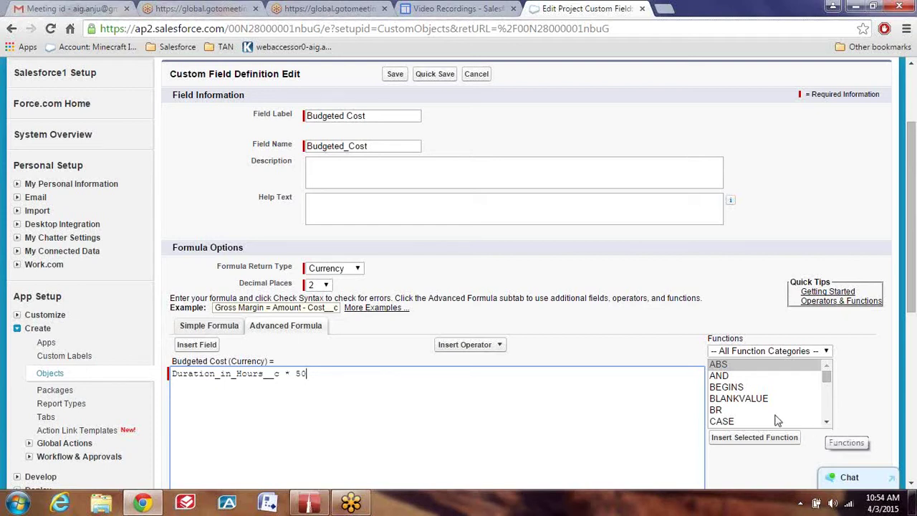
Try to open the Operators & Functions help in a separate browser tab, and return to the Budgeted Cost formula.
right_click(844, 303)
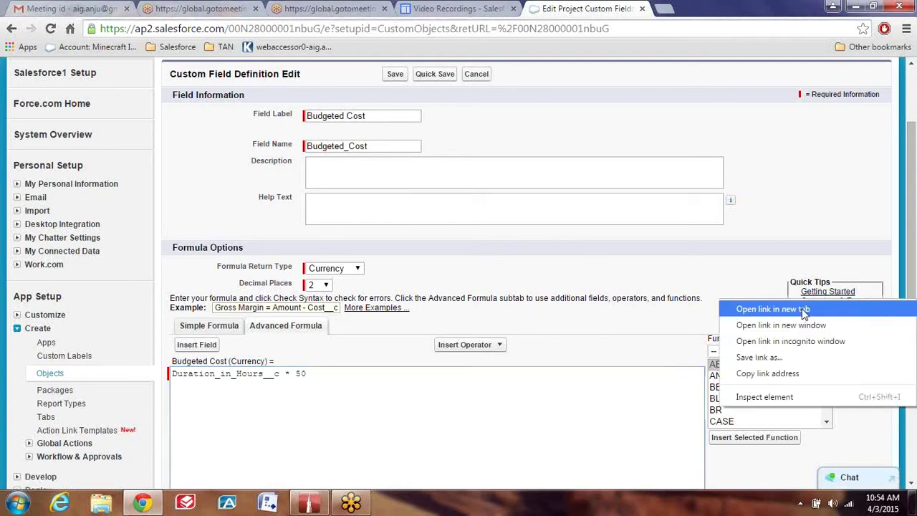
click(804, 310)
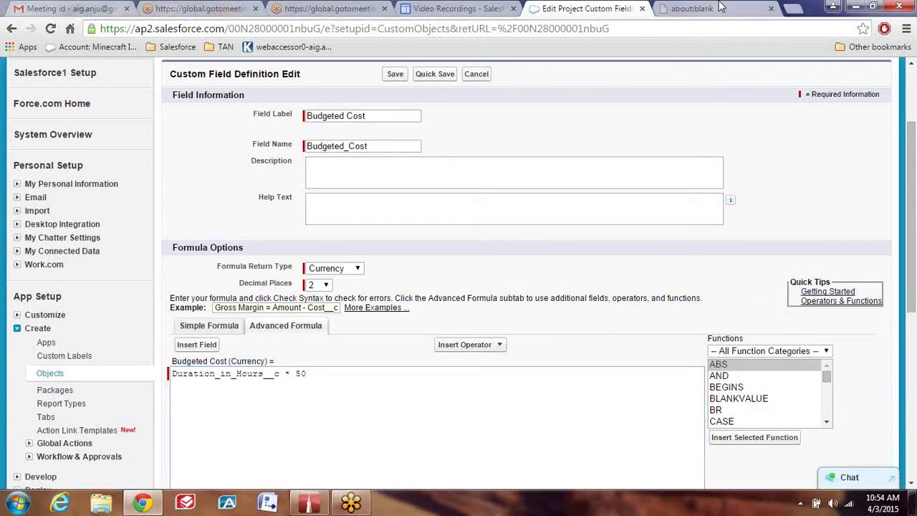
click(720, 6)
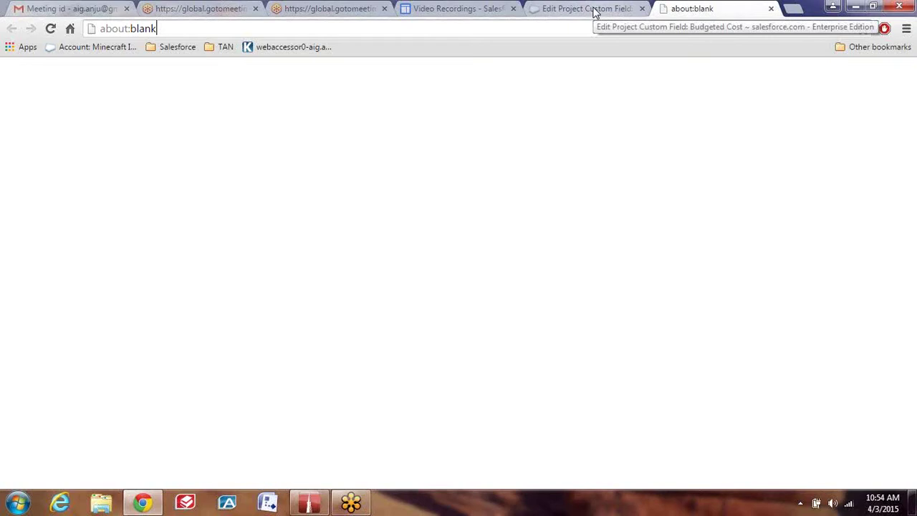
click(593, 10)
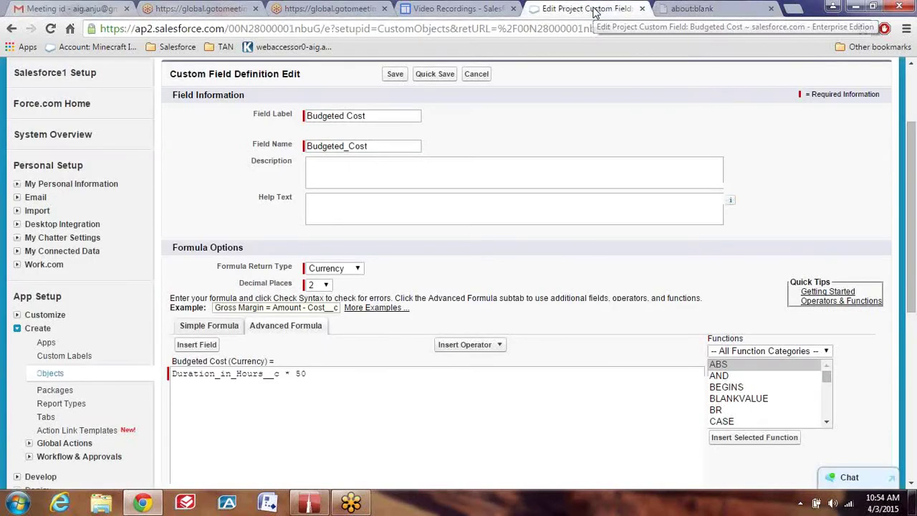
click(705, 10)
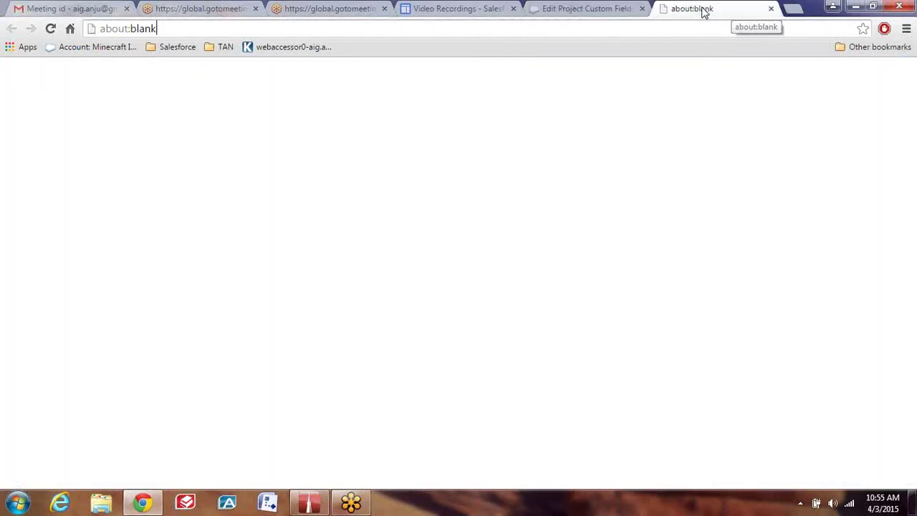
click(771, 10)
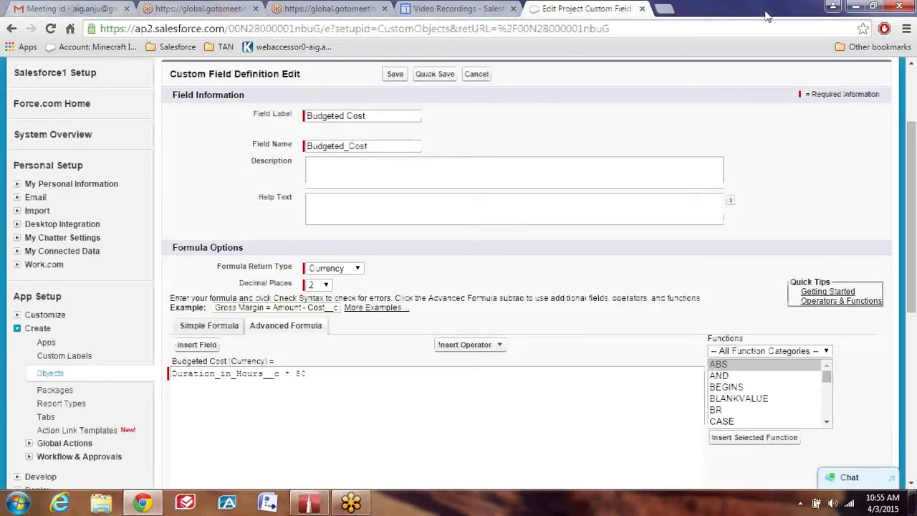
right_click(840, 304)
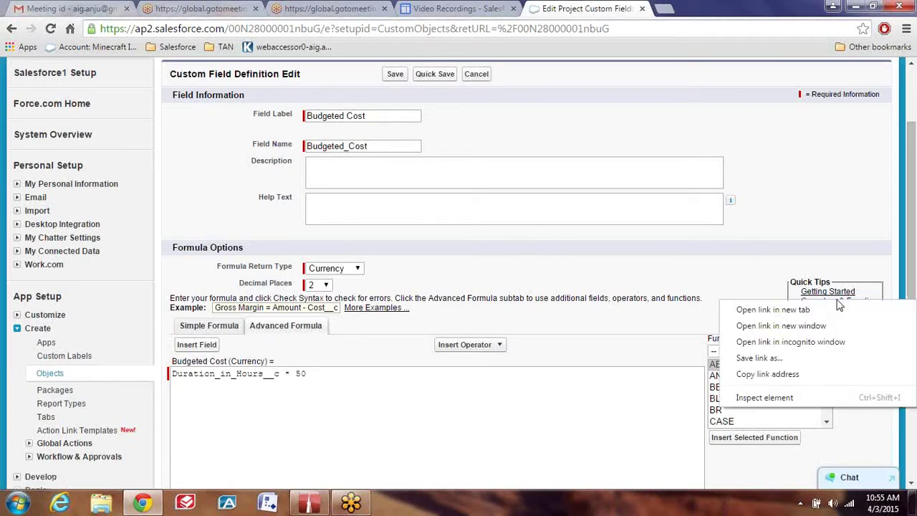
click(630, 400)
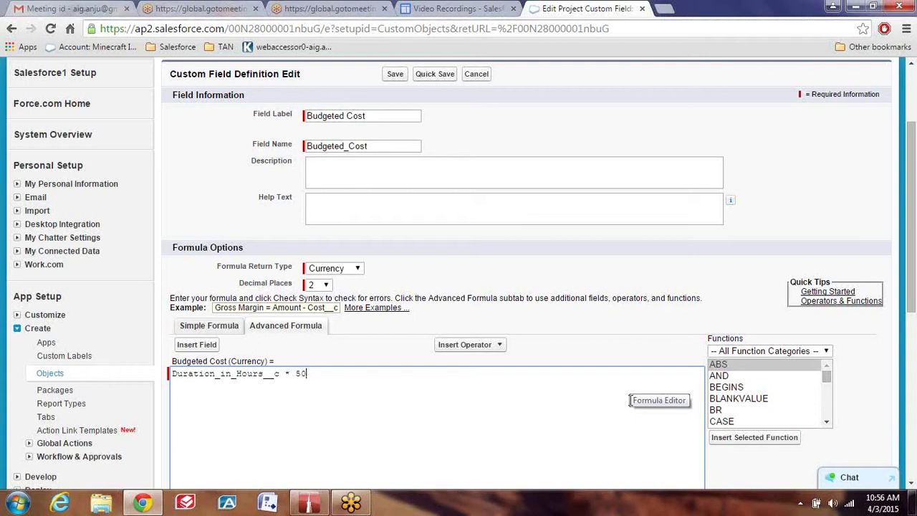
Insert IF at the start of the Budgeted Cost formula.
key(Left)
key(Left)
key(Left)
key(Left)
key(Left)
key(Left)
key(Left)
key(Left)
key(Left)
key(Left)
key(Left)
key(Left)
key(Left)
text(IF)
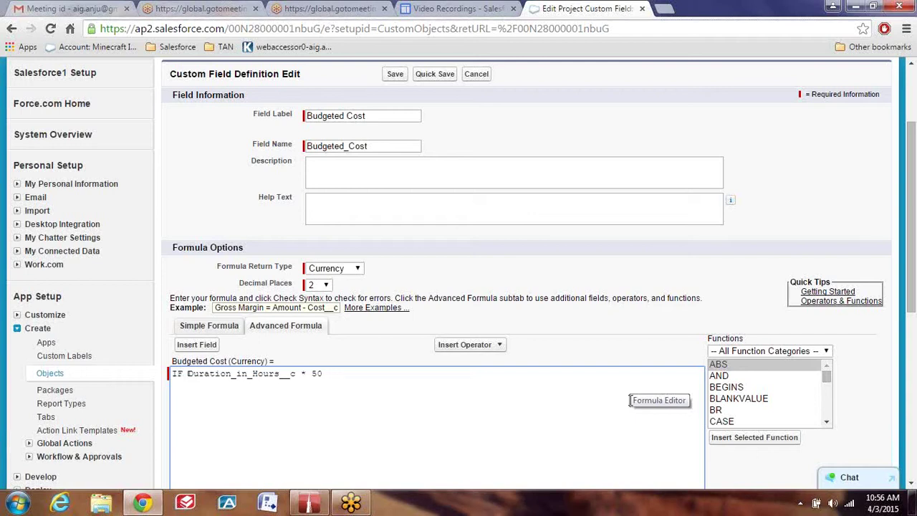
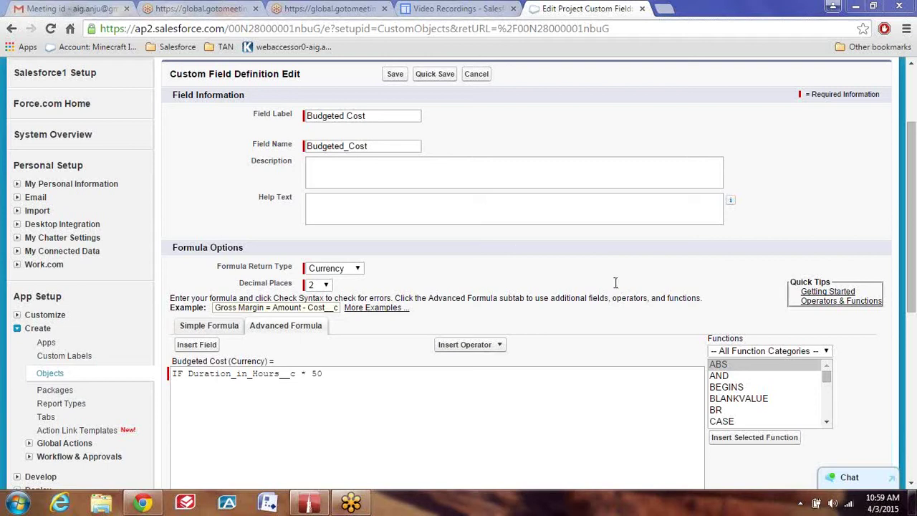
Replace the Budgeted Cost formula with IF(Duration_in_Hours__c < 100, Duration_in_Hours__c * 60, IF(IF(Duration_in_Hours__c < 500, Duration_in_Hours__c * 50, Duration_in_Hours__c * 40)).
click(343, 373)
key(BackSpace)
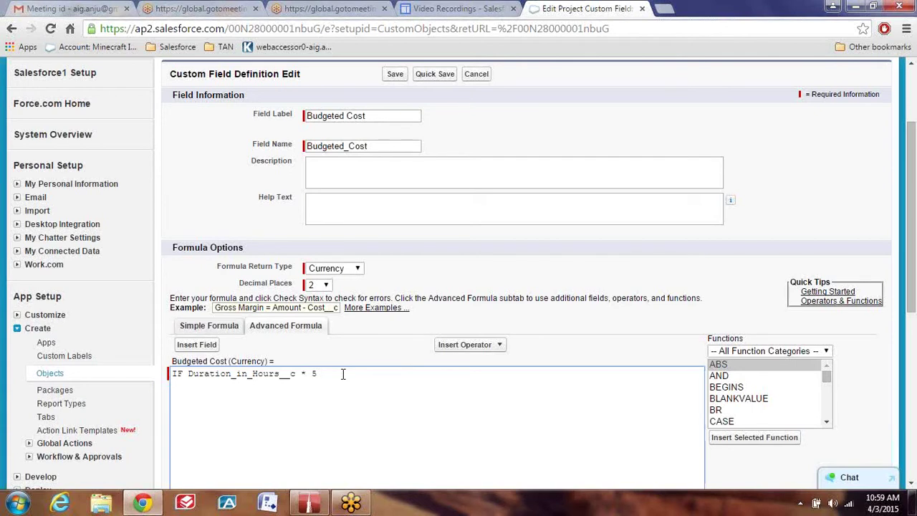
key(BackSpace)
key(BackSpace)
key(BackSpace)
key(BackSpace)
key(BackSpace)
key(BackSpace)
key(BackSpace)
key(BackSpace)
key(BackSpace)
key(BackSpace)
key(BackSpace)
key(BackSpace)
key(BackSpace)
key(BackSpace)
key(BackSpace)
key(BackSpace)
key(BackSpace)
key(BackSpace)
key(BackSpace)
key(BackSpace)
key(BackSpace)
key(BackSpace)
key(BackSpace)
key(BackSpace)
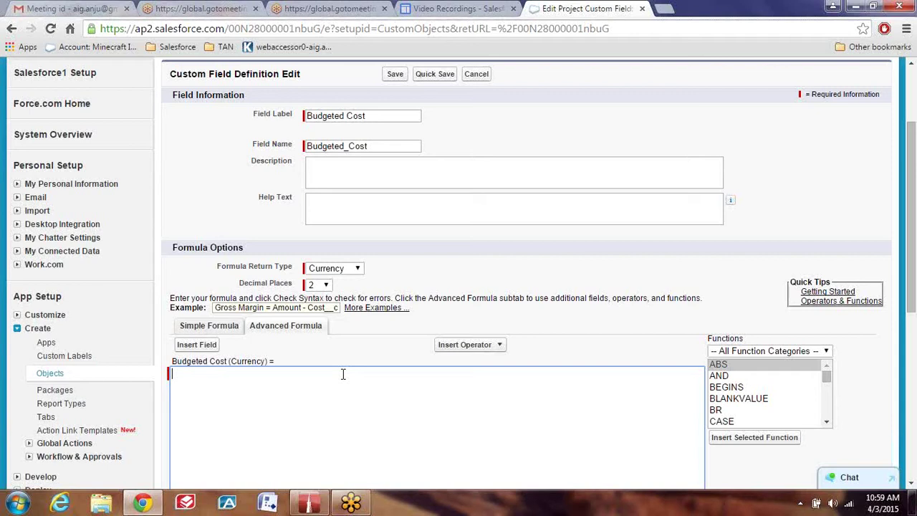
text(IF(Duration_in_Hours__c < 100, Duration_in_Hours__c * 60, IF(IF(Duration_in_Hours__c < 500, Duration_in_Hours__c * 50, Duration_in_Hours__c * 40)))
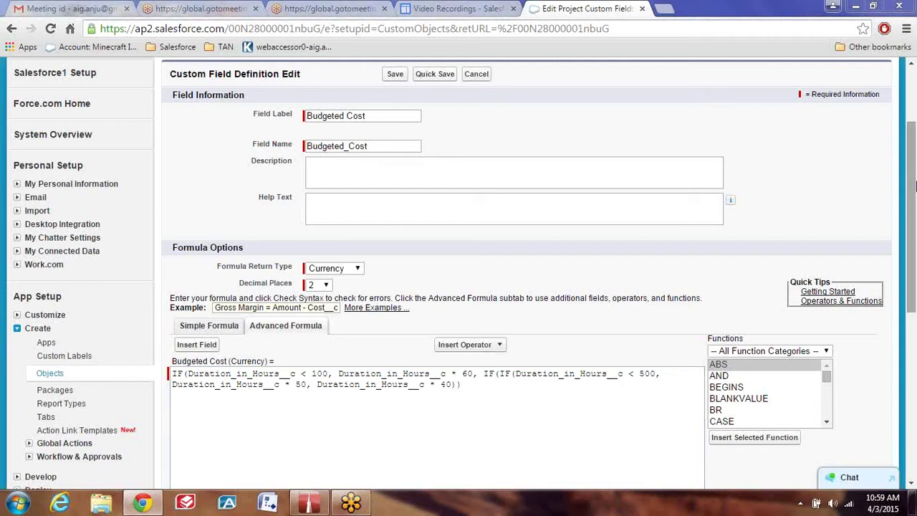
Remove the duplicated IF( before the 500-hour condition, add a closing parenthesis at the formula's end, and check the syntax.
drag(912, 204, 913, 207)
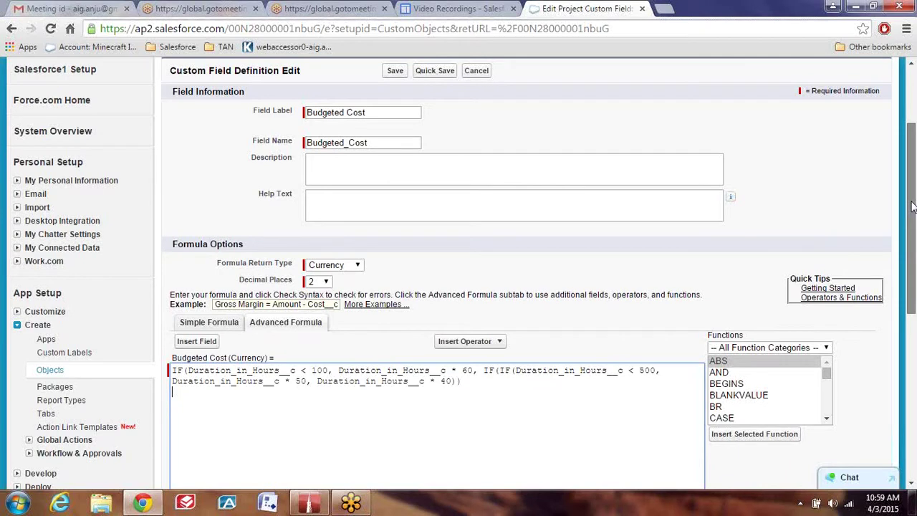
drag(912, 206, 912, 304)
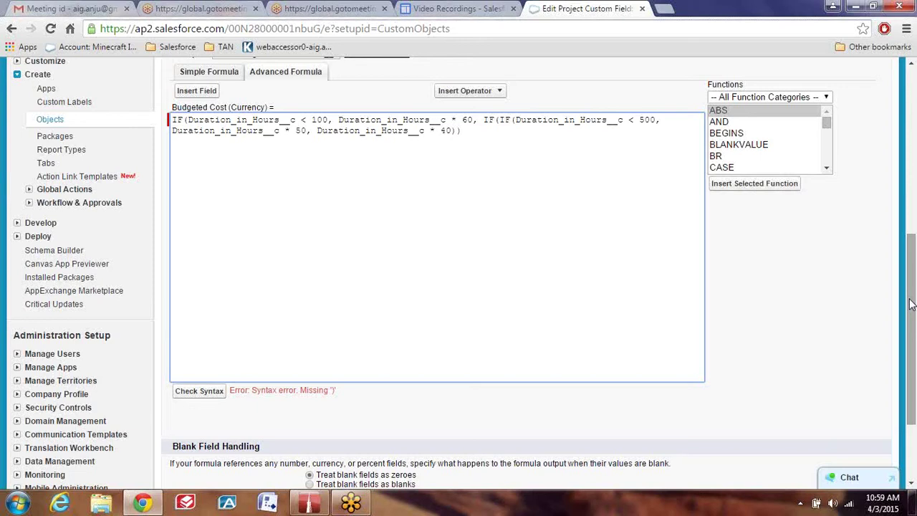
drag(910, 305, 910, 278)
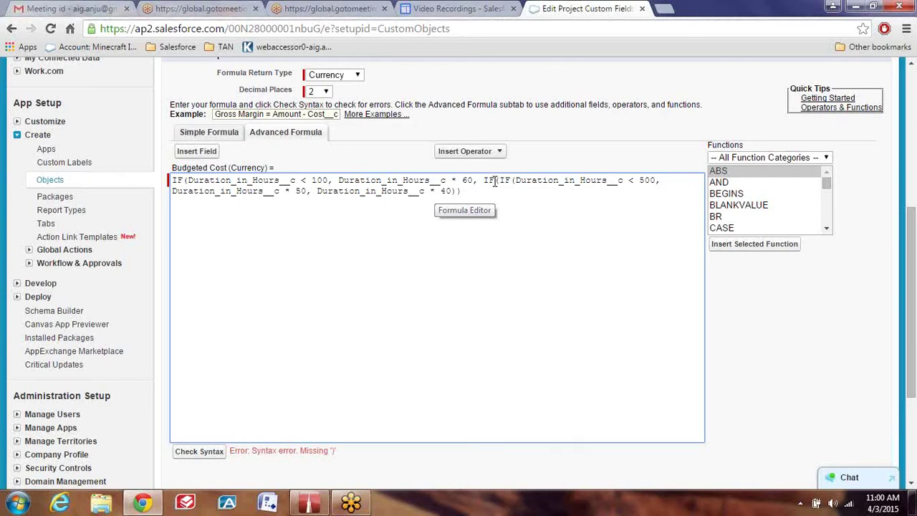
scroll(494, 180, down, 1)
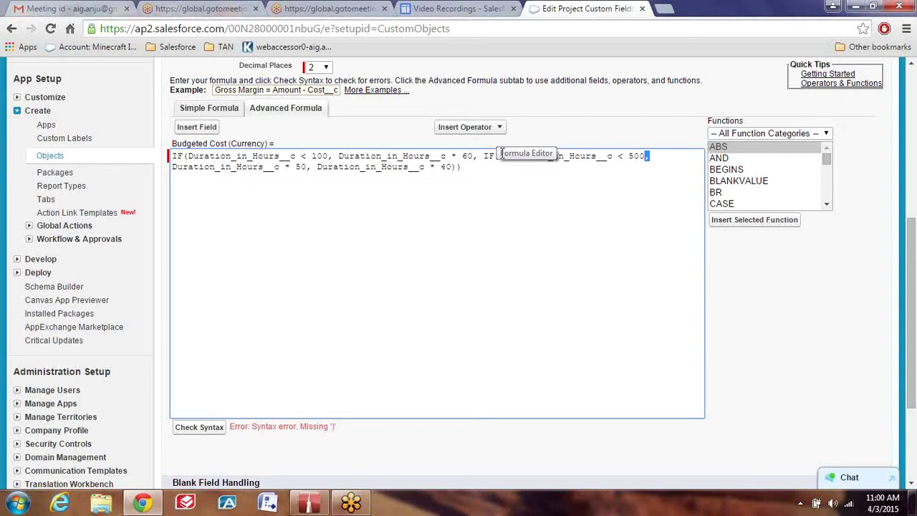
key(ctrl+End)
text())
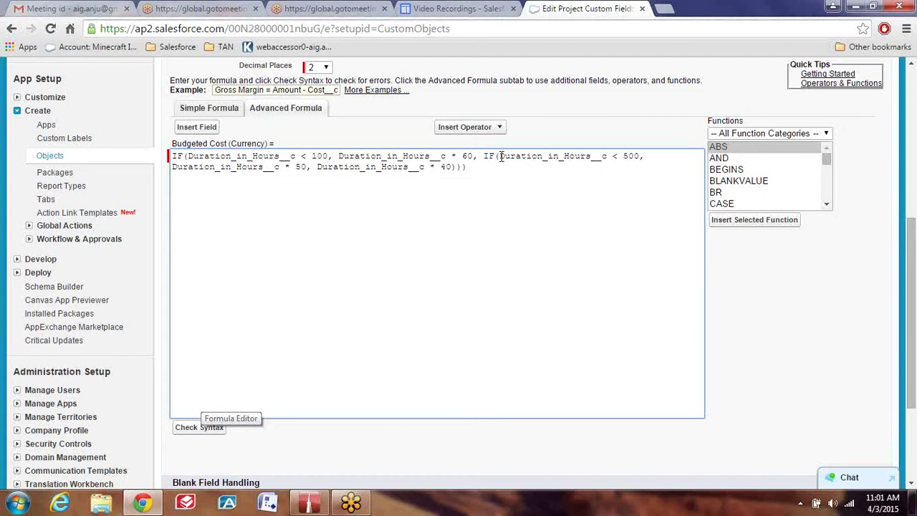
click(207, 427)
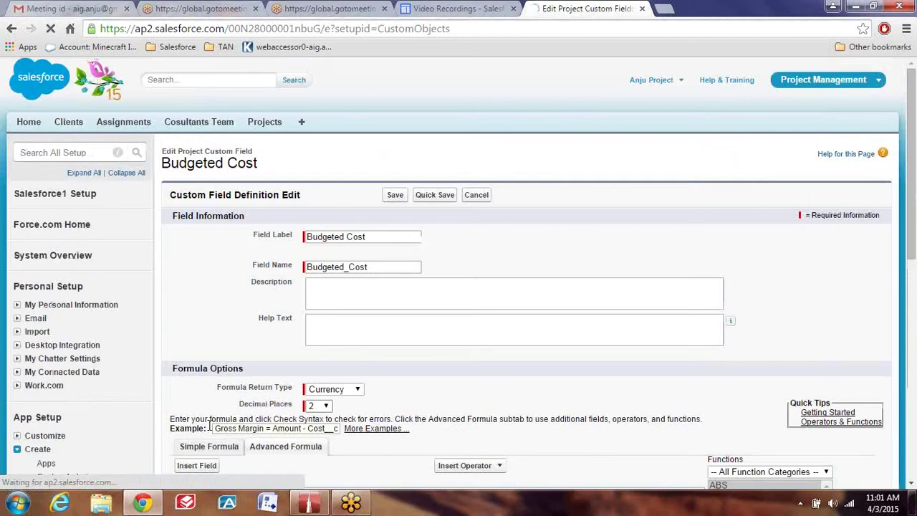